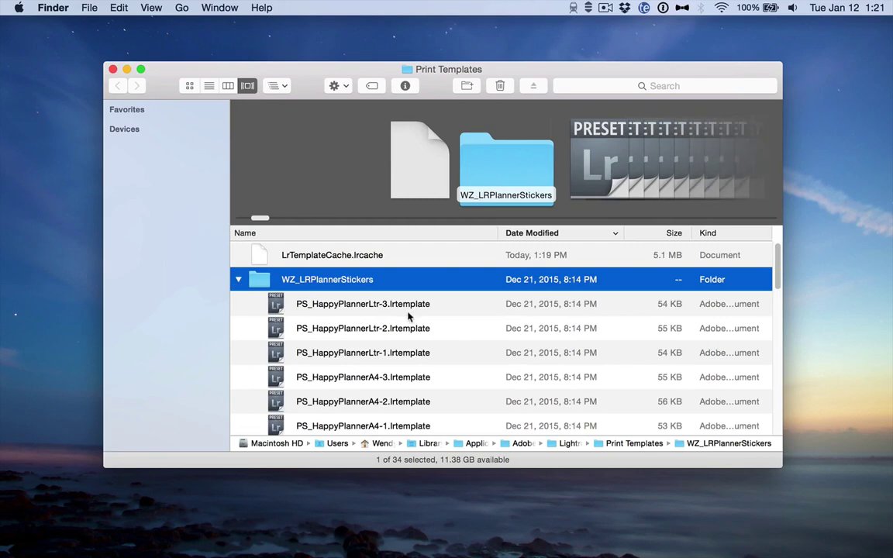
Look through the template files inside the WZ_LRPlannerStickers folder and collapse the folder.
{"action": "left_click", "coordinate": [409, 312]}
{"action": "scroll", "coordinate": [408, 314], "scroll_direction": "down", "scroll_amount": 3}
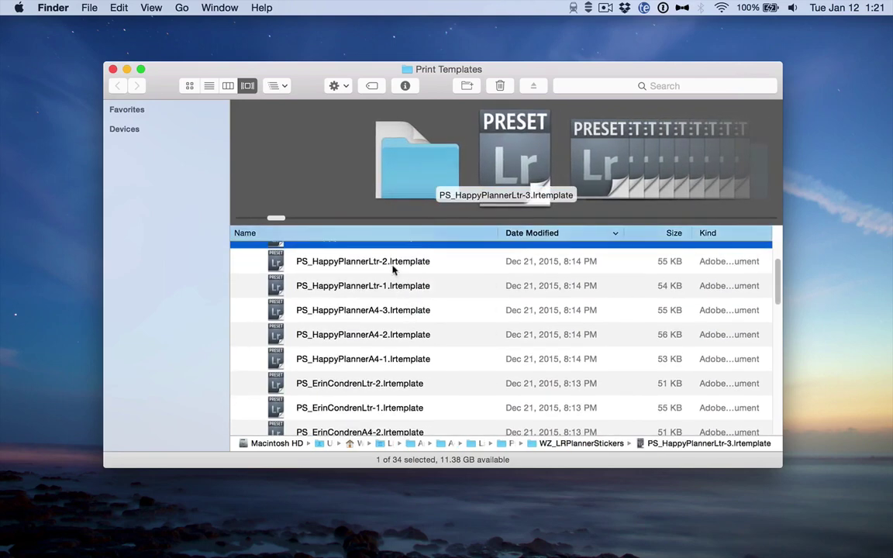
{"action": "scroll", "coordinate": [364, 294], "scroll_direction": "up", "scroll_amount": 3}
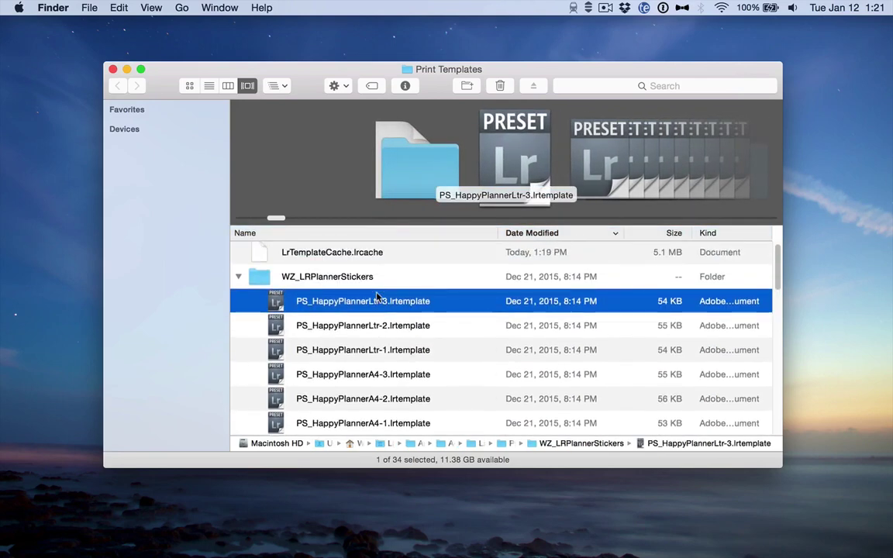
{"action": "left_click", "coordinate": [239, 276]}
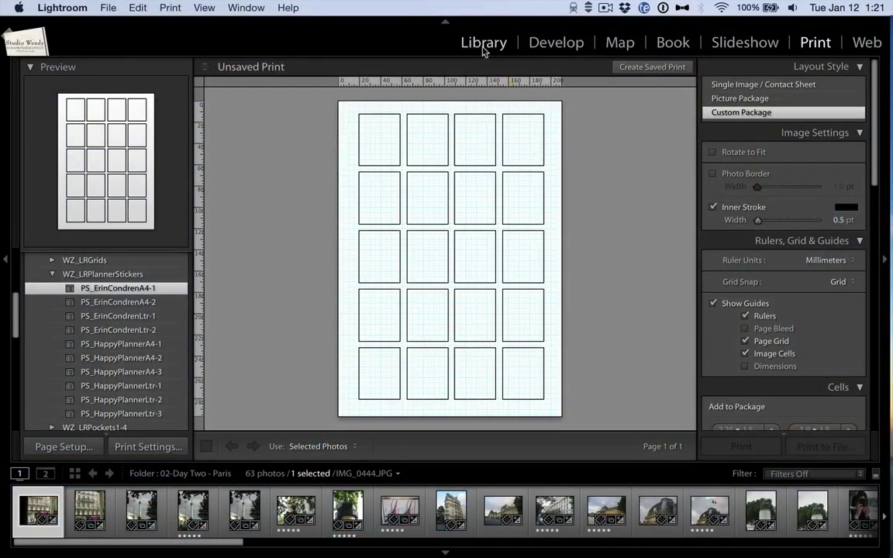
View the 02-Day Two - Paris photos in Lightroom's Library module and return to the Print module.
{"action": "left_click", "coordinate": [483, 45]}
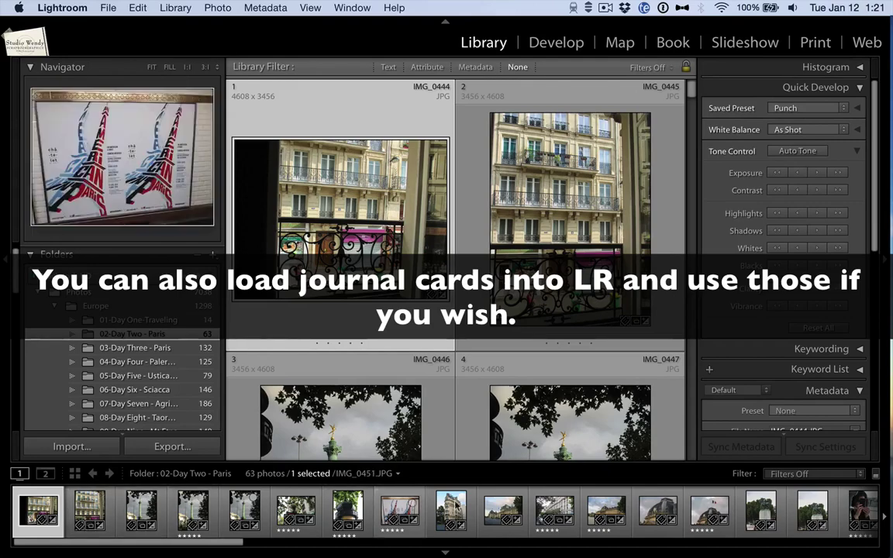
{"action": "left_click", "coordinate": [814, 46]}
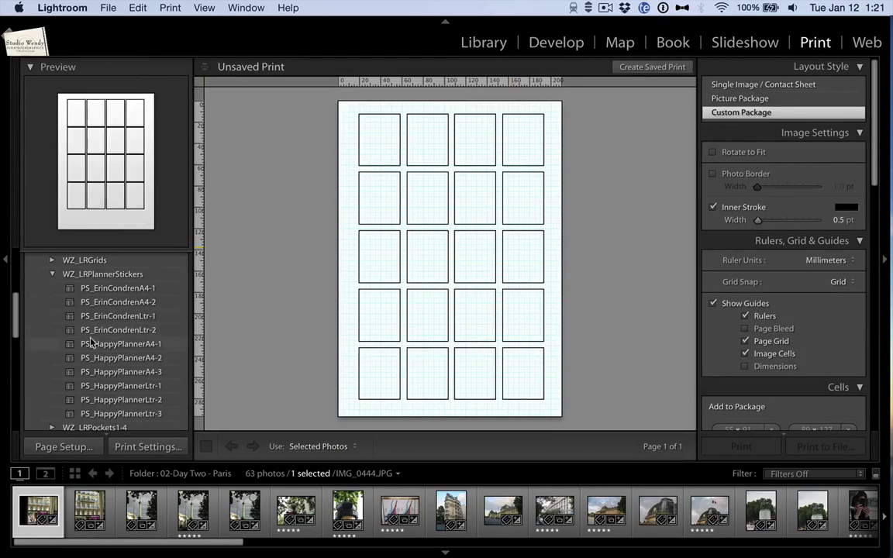
Locate the WZ_LRPlannerStickers folder in the Template Browser and show its list of sticker templates.
{"action": "scroll", "coordinate": [80, 326], "scroll_direction": "up", "scroll_amount": 8}
{"action": "scroll", "coordinate": [92, 342], "scroll_direction": "down", "scroll_amount": 1}
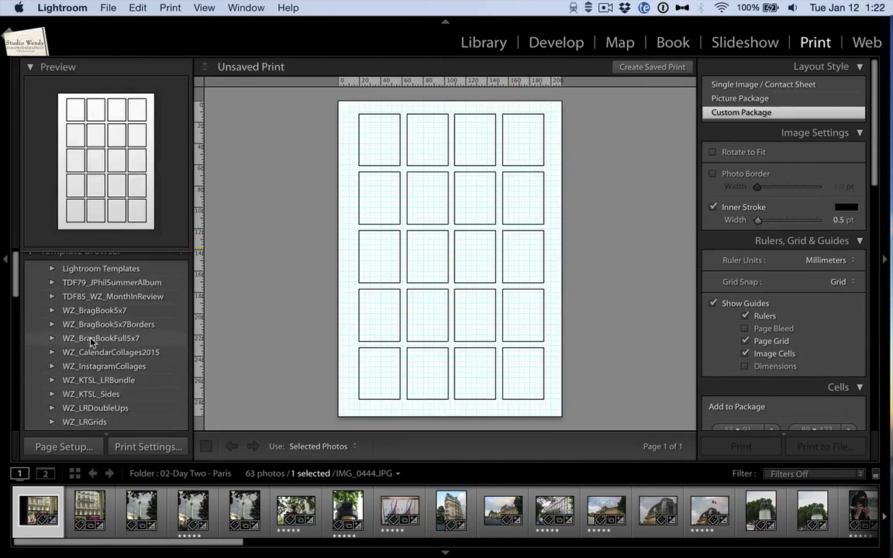
{"action": "scroll", "coordinate": [92, 342], "scroll_direction": "up", "scroll_amount": 2}
{"action": "left_click", "coordinate": [31, 258]}
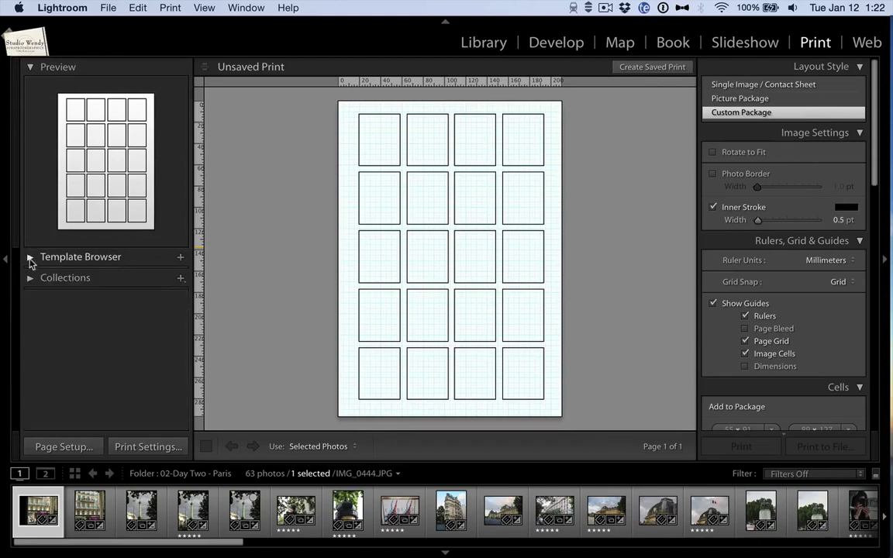
{"action": "left_click", "coordinate": [30, 258]}
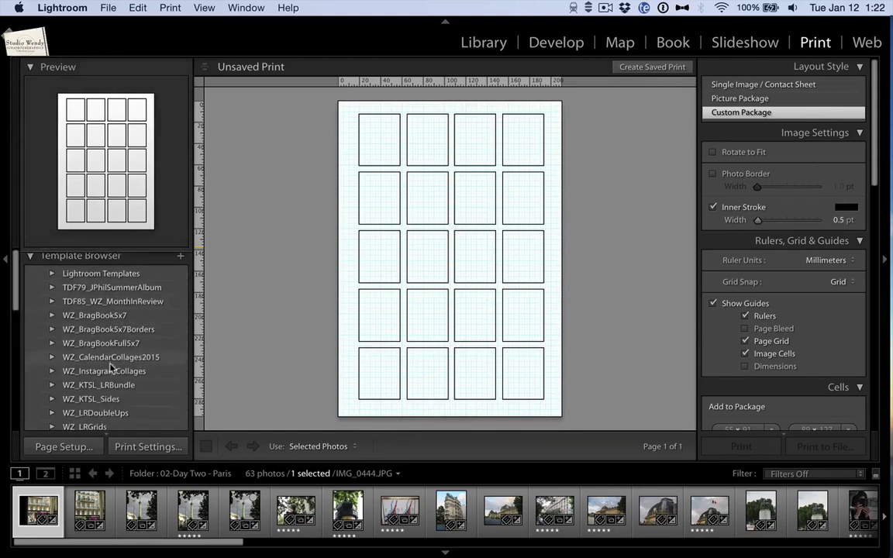
{"action": "scroll", "coordinate": [115, 351], "scroll_direction": "down", "scroll_amount": 3}
{"action": "left_click", "coordinate": [87, 353]}
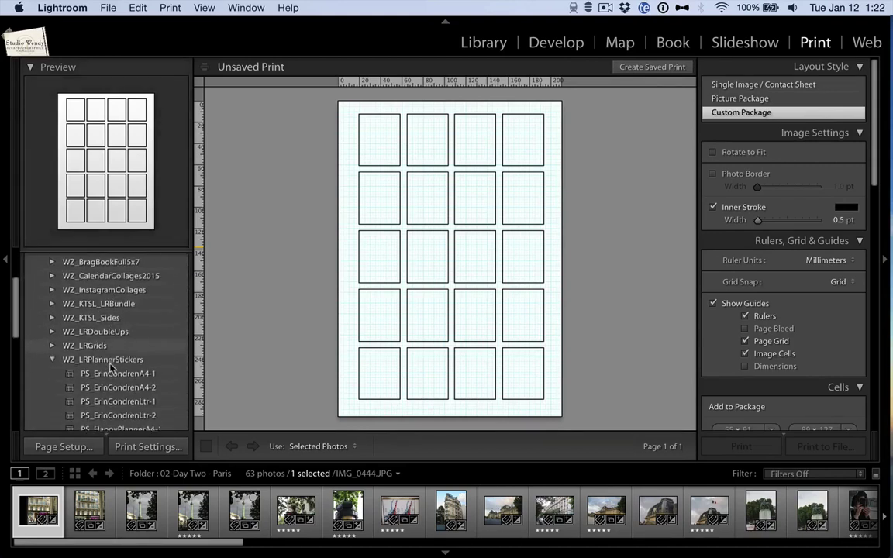
{"action": "left_click", "coordinate": [52, 353]}
{"action": "left_click", "coordinate": [52, 353]}
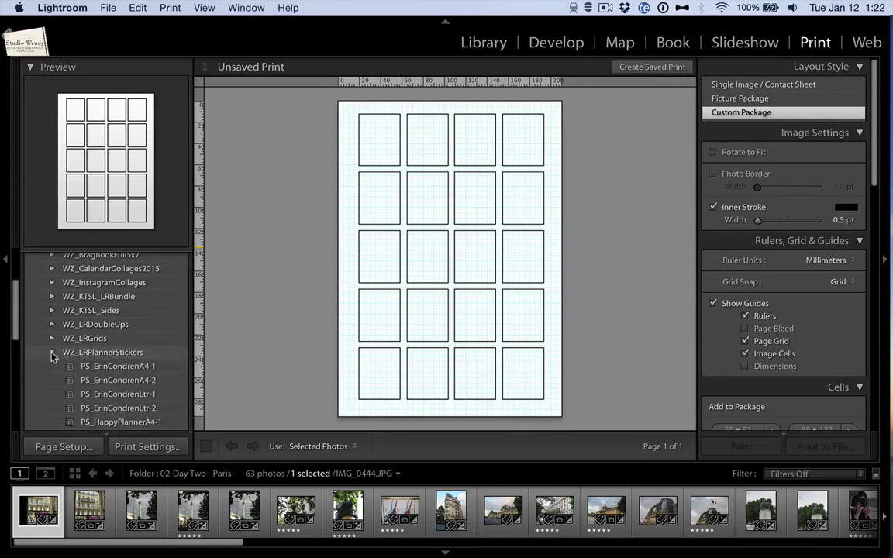
{"action": "scroll", "coordinate": [116, 349], "scroll_direction": "down", "scroll_amount": 3}
{"action": "scroll", "coordinate": [140, 342], "scroll_direction": "down", "scroll_amount": 1}
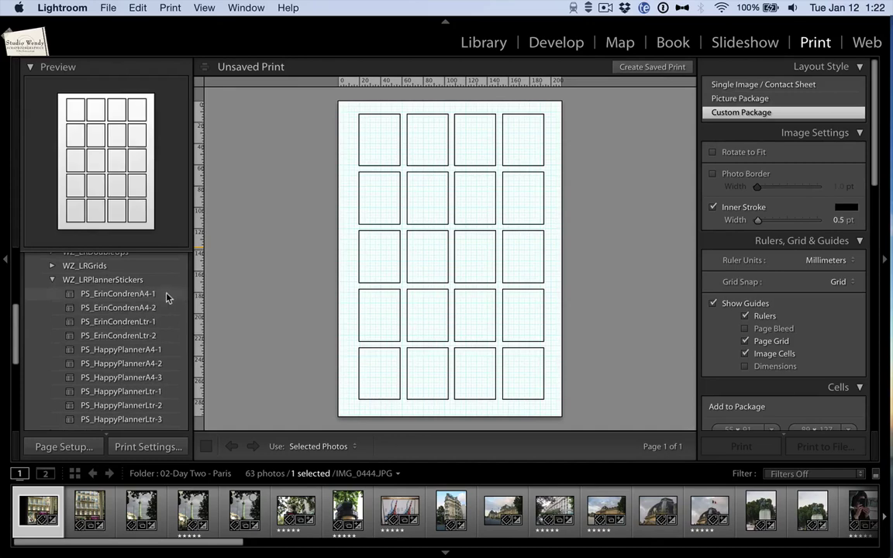
Preview the Erin Condren sticker templates A4-1, A4-2, Ltr-1 and Ltr-2 on the print page.
{"action": "left_click", "coordinate": [116, 294]}
{"action": "left_click", "coordinate": [116, 308]}
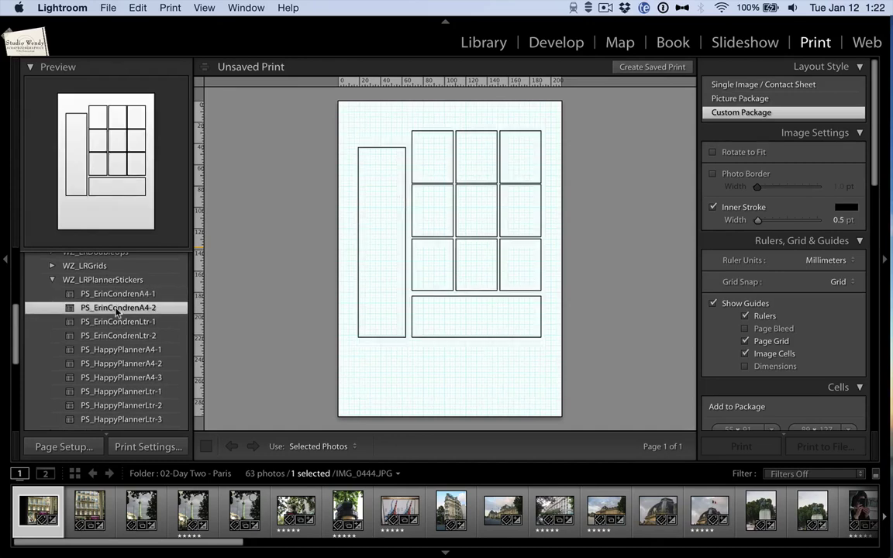
{"action": "left_click", "coordinate": [117, 320]}
{"action": "left_click", "coordinate": [118, 336]}
Preview the Happy Planner sticker templates A4-1, A4-2, Ltr-1, Ltr-2 and Ltr-3 on the print page.
{"action": "scroll", "coordinate": [118, 339], "scroll_direction": "down", "scroll_amount": 1}
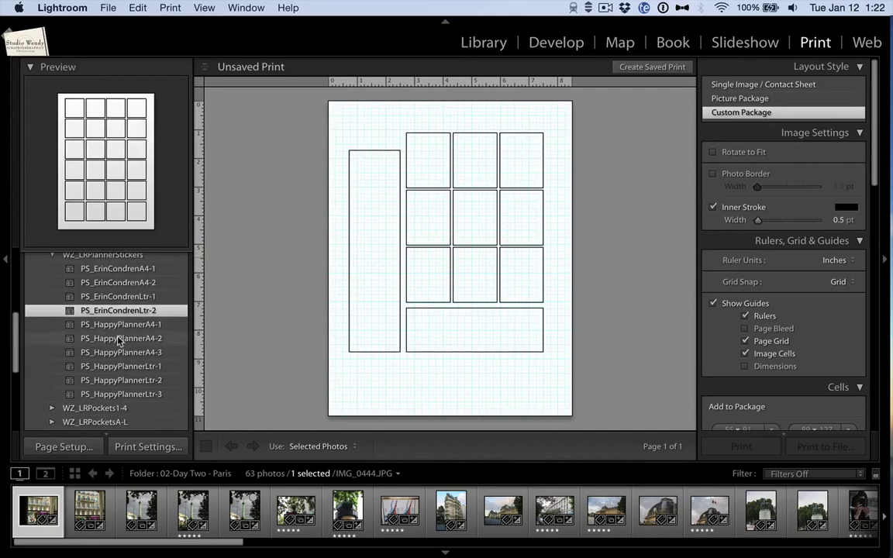
{"action": "left_click", "coordinate": [121, 326]}
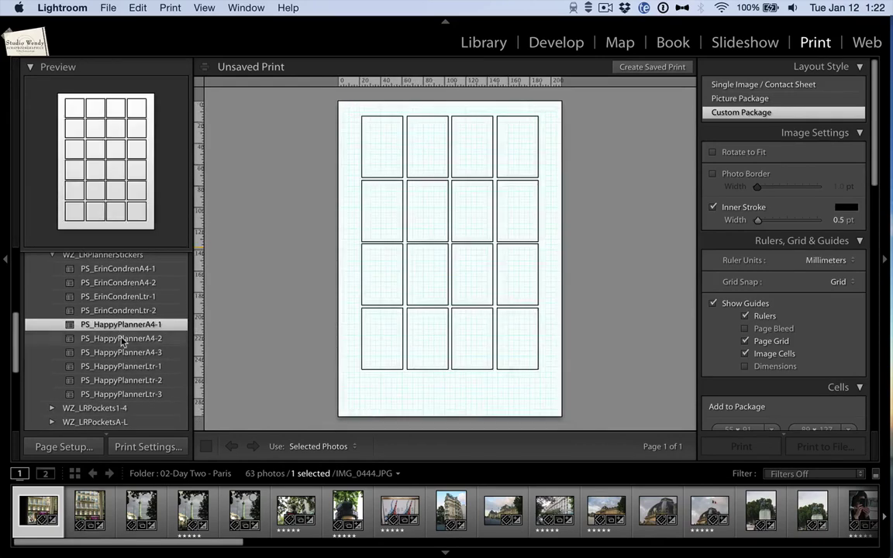
{"action": "left_click", "coordinate": [121, 339]}
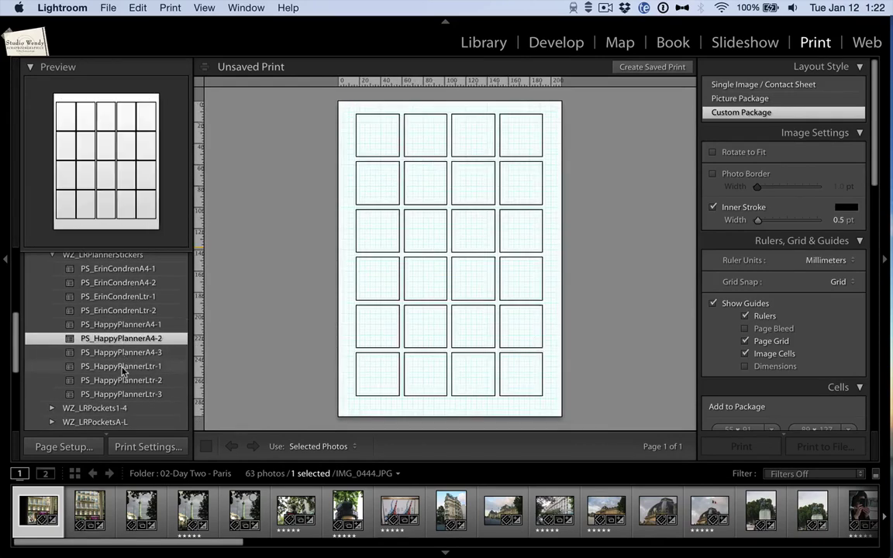
{"action": "left_click", "coordinate": [123, 367]}
{"action": "left_click", "coordinate": [122, 380]}
{"action": "left_click", "coordinate": [123, 394]}
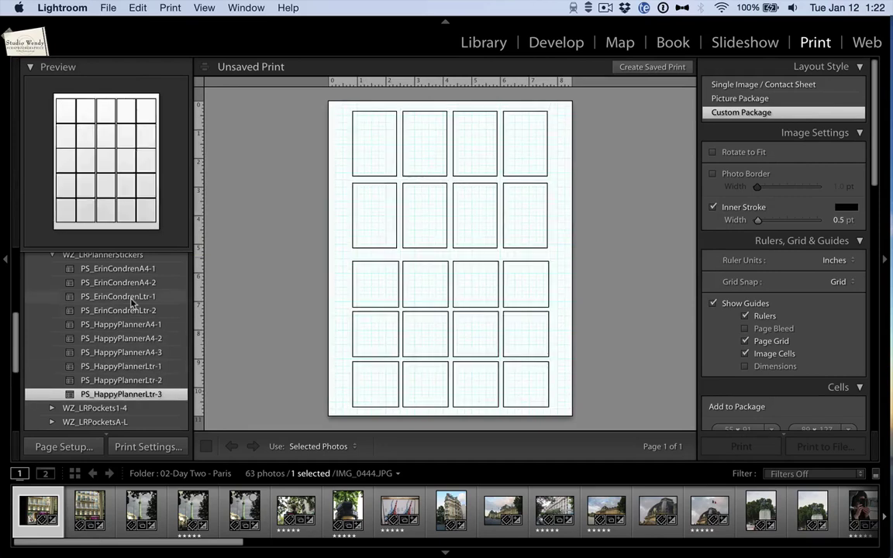
Examine the cell layouts of the Erin Condren templates again, covering both the A4 and Letter versions.
{"action": "left_click", "coordinate": [135, 270]}
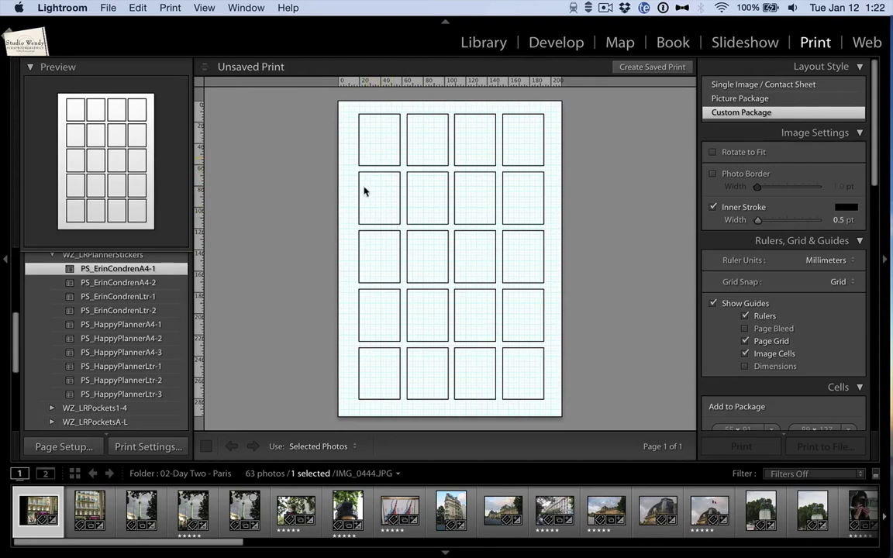
{"action": "left_click", "coordinate": [110, 284]}
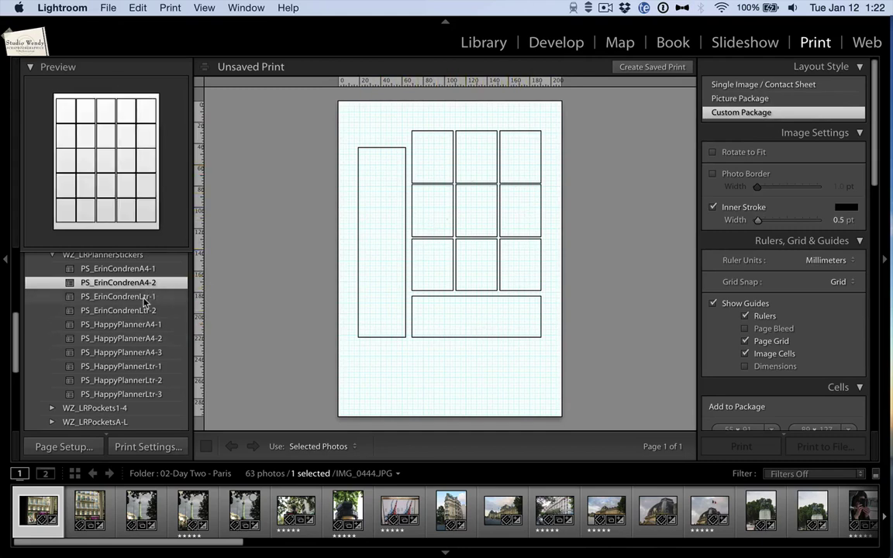
{"action": "left_click", "coordinate": [125, 298]}
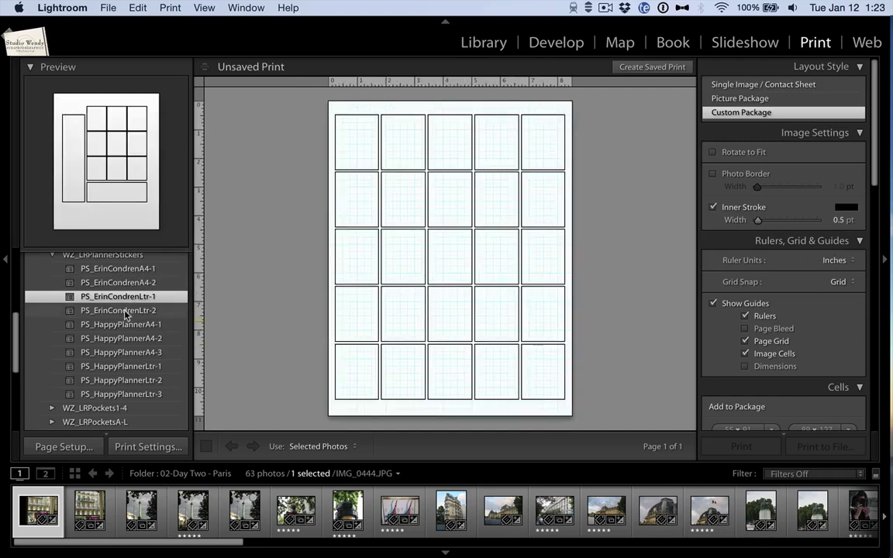
{"action": "left_click", "coordinate": [124, 312]}
Compare the cell layouts of the Happy Planner templates A4-1, A4-2 and A4-3.
{"action": "left_click", "coordinate": [130, 325]}
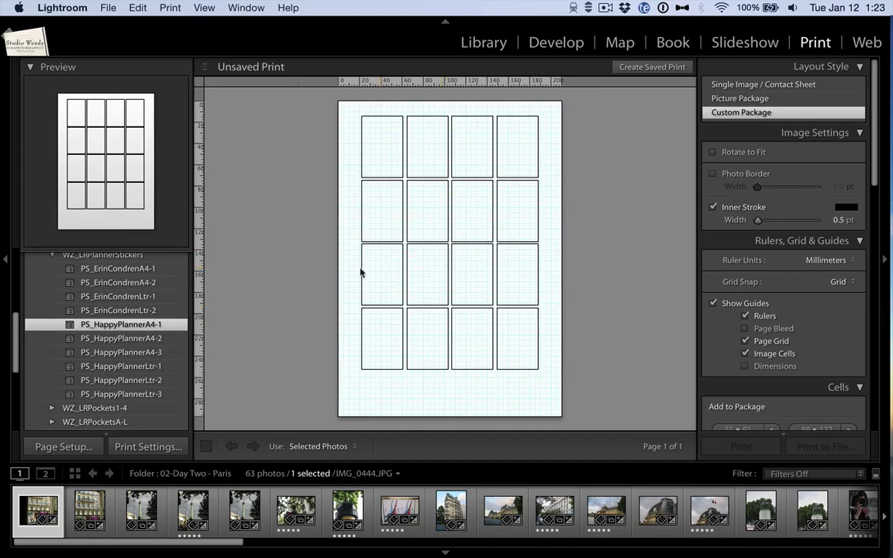
{"action": "left_click", "coordinate": [120, 339]}
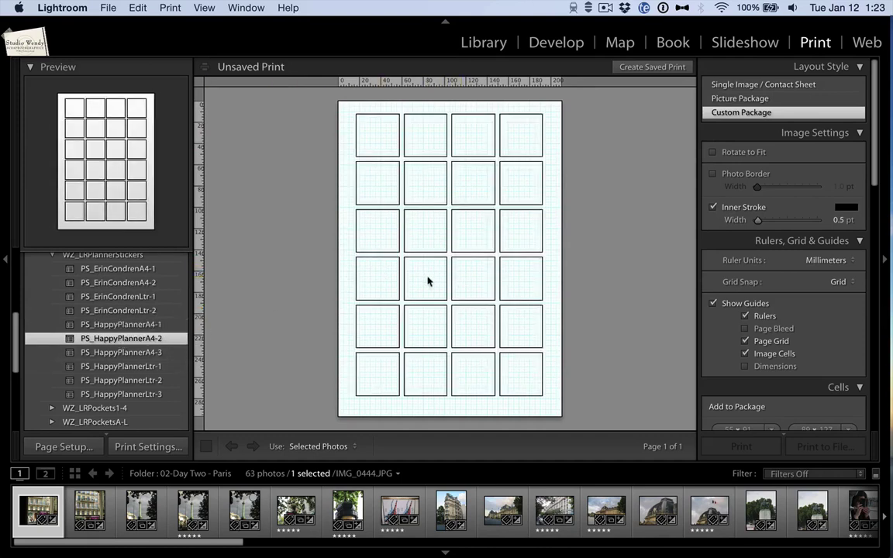
{"action": "left_click", "coordinate": [114, 352]}
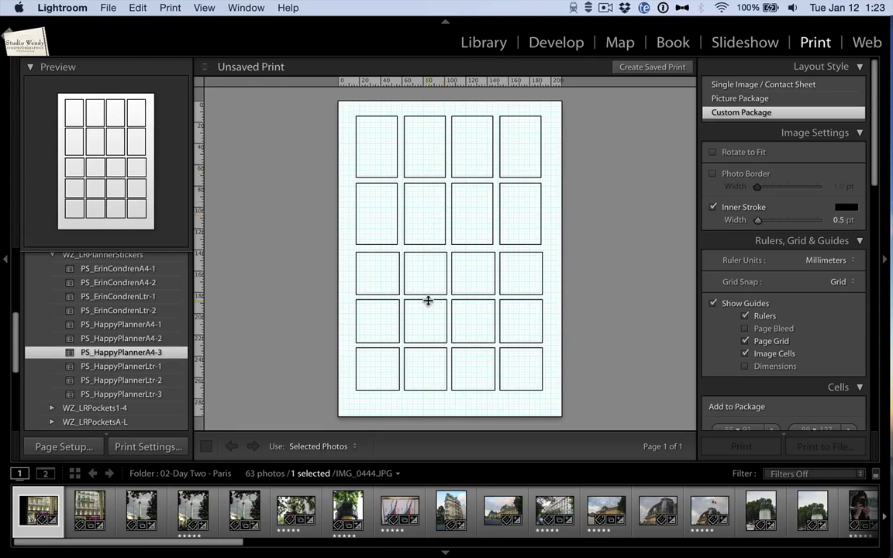
Fill the top two first-column cells of the PS_ErinCondrenA4-1 template with the kiosk and Eiffel Tower poster photos, centring one poster tower in its cell.
{"action": "left_click", "coordinate": [122, 269]}
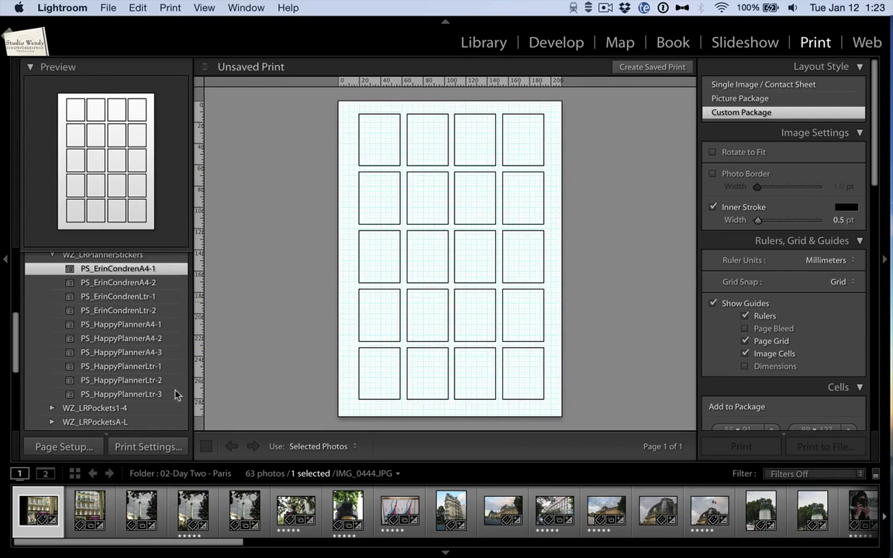
{"action": "left_click_drag", "start_coordinate": [341, 508], "coordinate": [387, 148]}
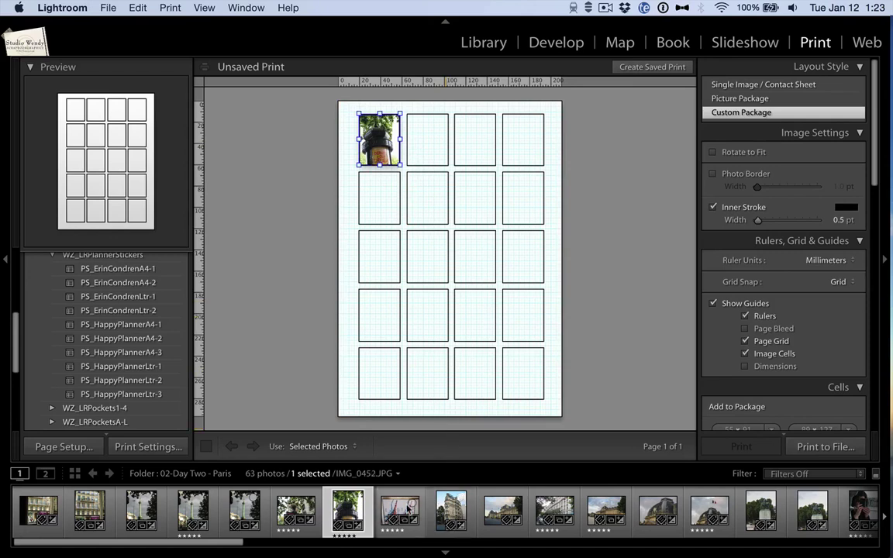
{"action": "left_click_drag", "start_coordinate": [402, 509], "coordinate": [375, 203]}
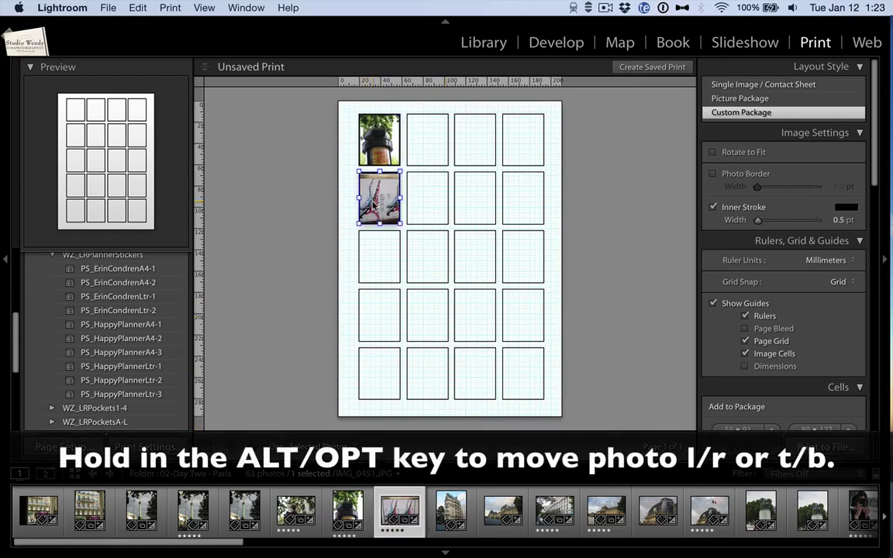
{"action": "left_click_drag", "start_coordinate": [372, 202], "coordinate": [303, 204]}
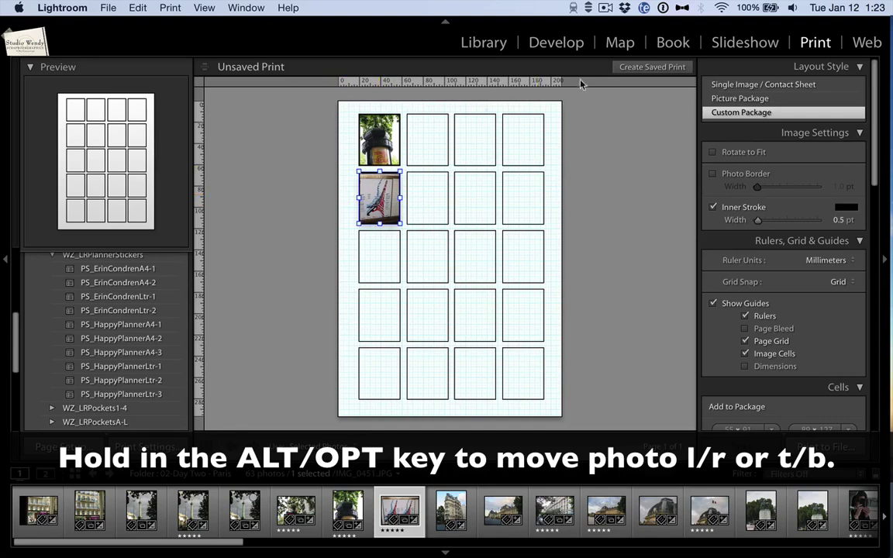
Open the poster photo IMG_0451.JPG in the Develop module's Crop & Straighten tool and return to the Print module without cropping.
{"action": "left_click", "coordinate": [557, 43]}
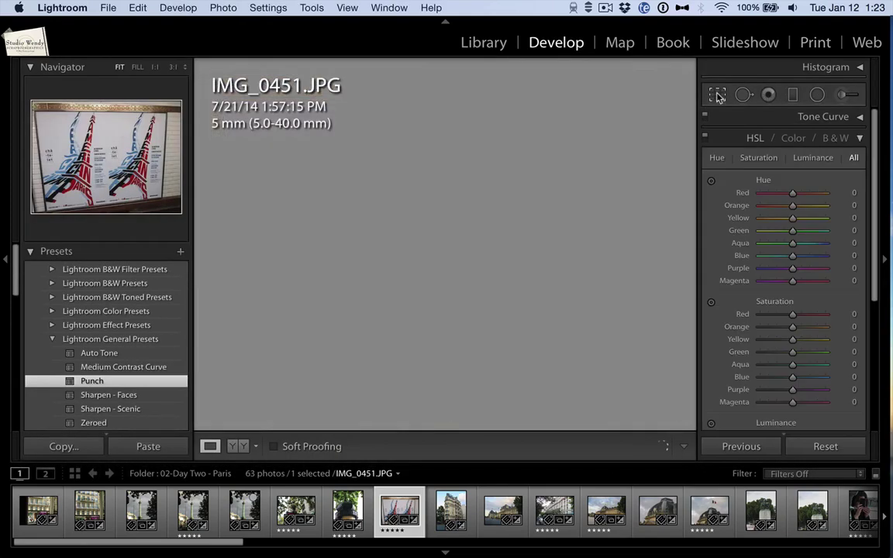
{"action": "left_click", "coordinate": [717, 94]}
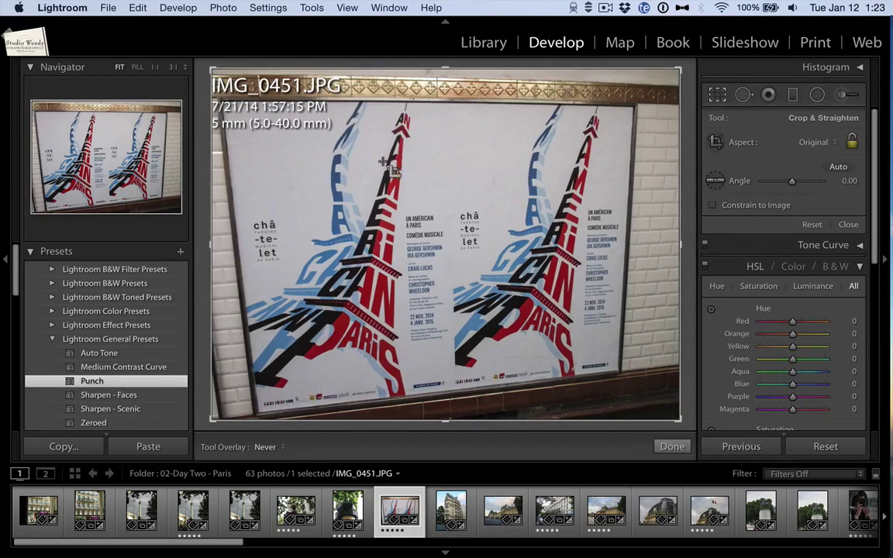
{"action": "left_click", "coordinate": [818, 45]}
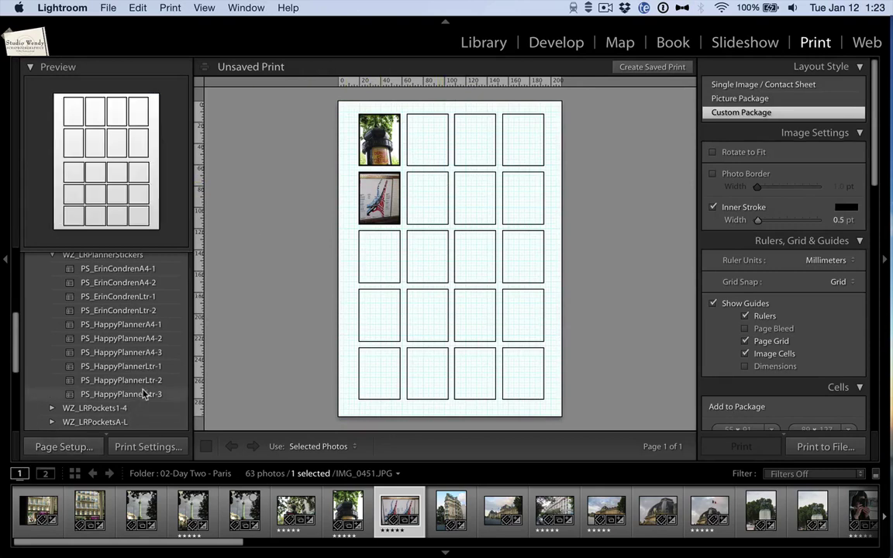
Apply the PS_ErinCondrenLtr-2 template and fill its tall cell with the monument column photo IMG_0447.JPG.
{"action": "left_click", "coordinate": [146, 311]}
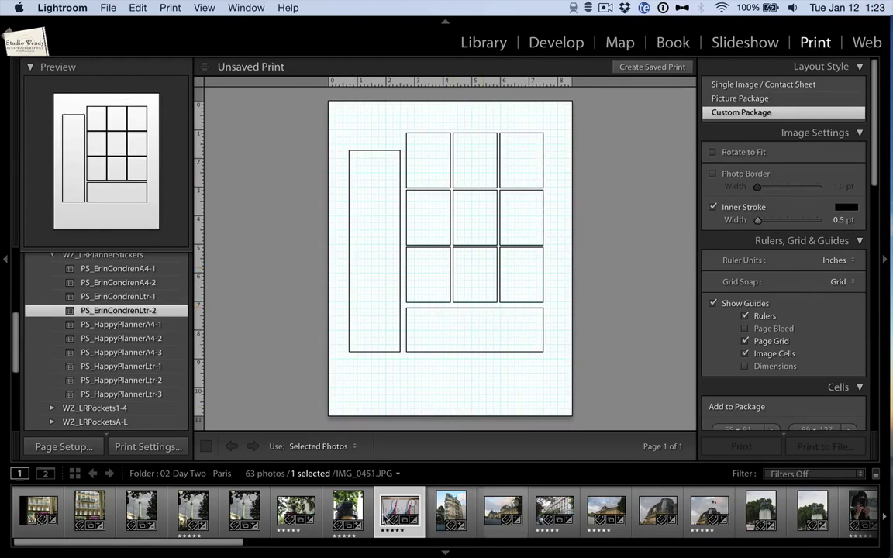
{"action": "left_click_drag", "start_coordinate": [342, 509], "coordinate": [346, 270]}
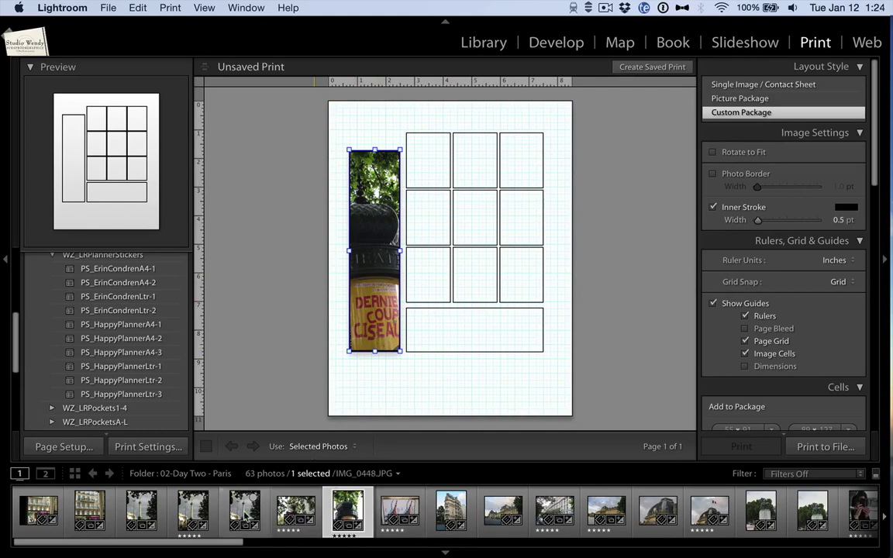
{"action": "left_click_drag", "start_coordinate": [193, 509], "coordinate": [372, 283]}
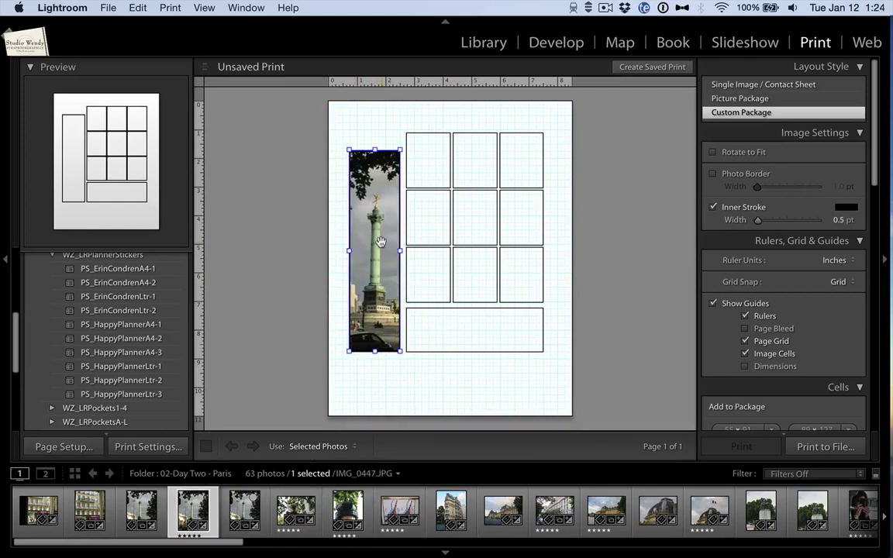
Fill the wide cell with the Eiffel Tower poster photo, and the bottom and middle rows' first cells with the kiosk and dusk Eiffel Tower photos.
{"action": "left_click_drag", "start_coordinate": [347, 509], "coordinate": [428, 275]}
{"action": "left_click_drag", "start_coordinate": [387, 508], "coordinate": [475, 330]}
{"action": "scroll", "coordinate": [332, 517], "scroll_direction": "down", "scroll_amount": 10}
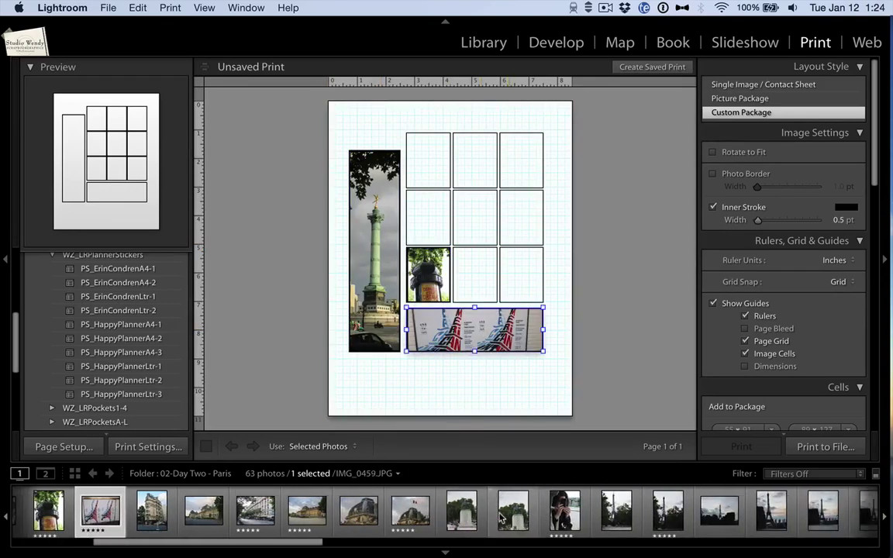
{"action": "scroll", "coordinate": [332, 518], "scroll_direction": "down", "scroll_amount": 5}
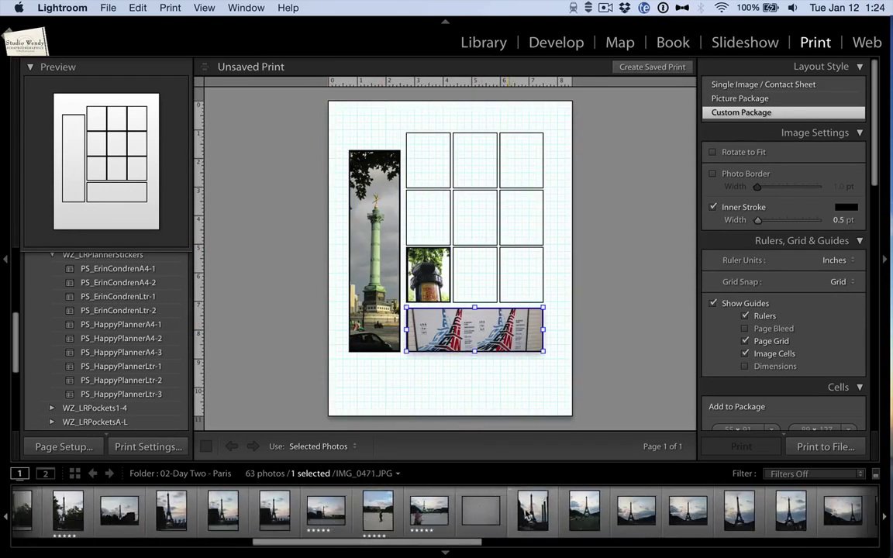
{"action": "left_click_drag", "start_coordinate": [642, 510], "coordinate": [438, 215]}
Replace the kiosk photo with the stone urn photo IMG_0485.JPG and place the red flower photo in the bottom row's middle cell.
{"action": "scroll", "coordinate": [683, 504], "scroll_direction": "down", "scroll_amount": 5}
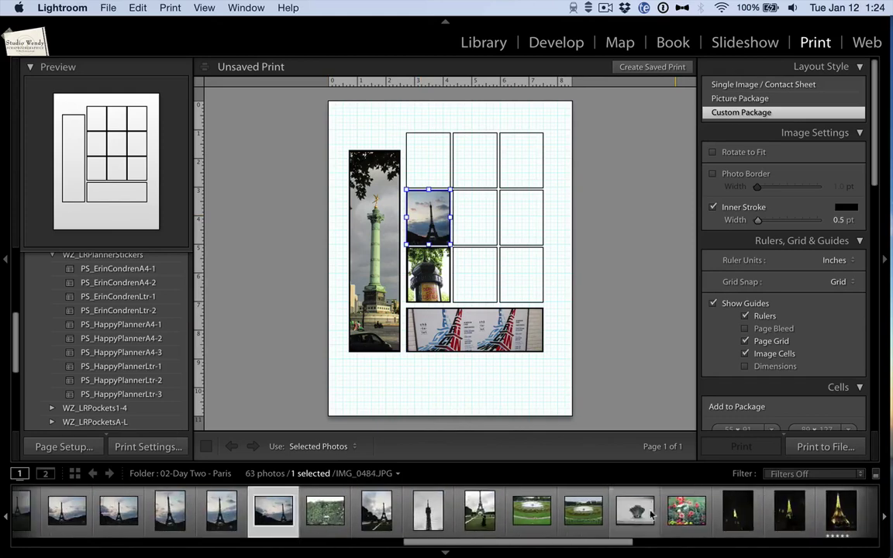
{"action": "left_click_drag", "start_coordinate": [635, 510], "coordinate": [424, 283]}
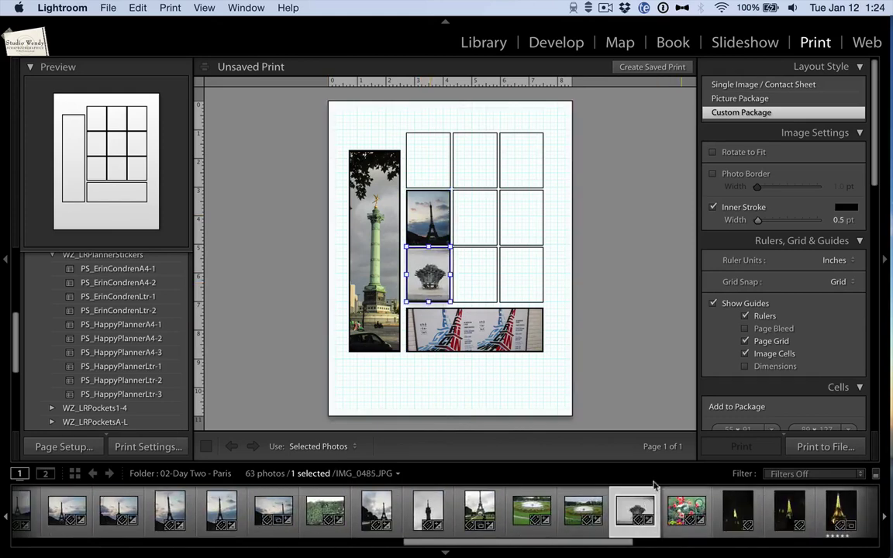
{"action": "left_click_drag", "start_coordinate": [687, 511], "coordinate": [474, 274]}
Fill the bottom row's third cell with the corner building photo, and the middle row's second and third cells with the two following building photos.
{"action": "scroll", "coordinate": [531, 517], "scroll_direction": "down", "scroll_amount": 5}
{"action": "scroll", "coordinate": [532, 518], "scroll_direction": "up", "scroll_amount": 5}
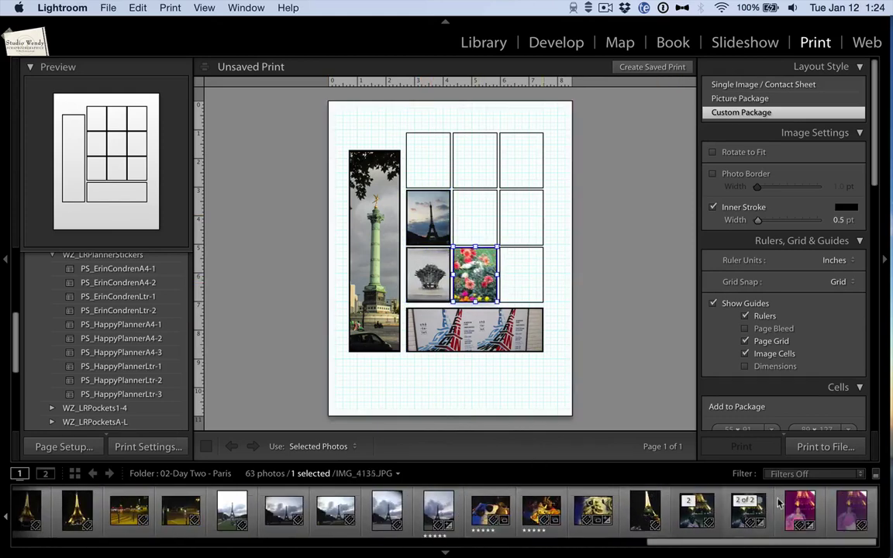
{"action": "scroll", "coordinate": [475, 510], "scroll_direction": "up", "scroll_amount": 10}
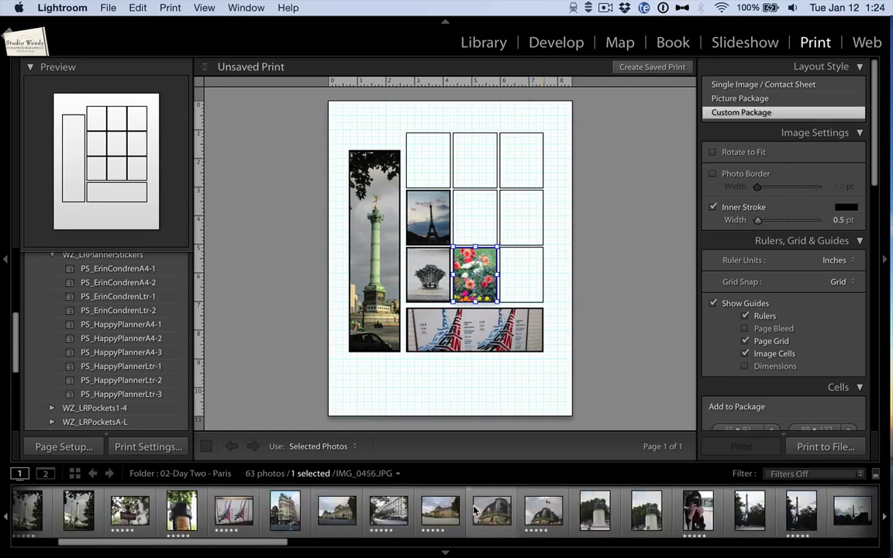
{"action": "left_click_drag", "start_coordinate": [285, 510], "coordinate": [521, 275]}
{"action": "left_click_drag", "start_coordinate": [337, 510], "coordinate": [474, 217]}
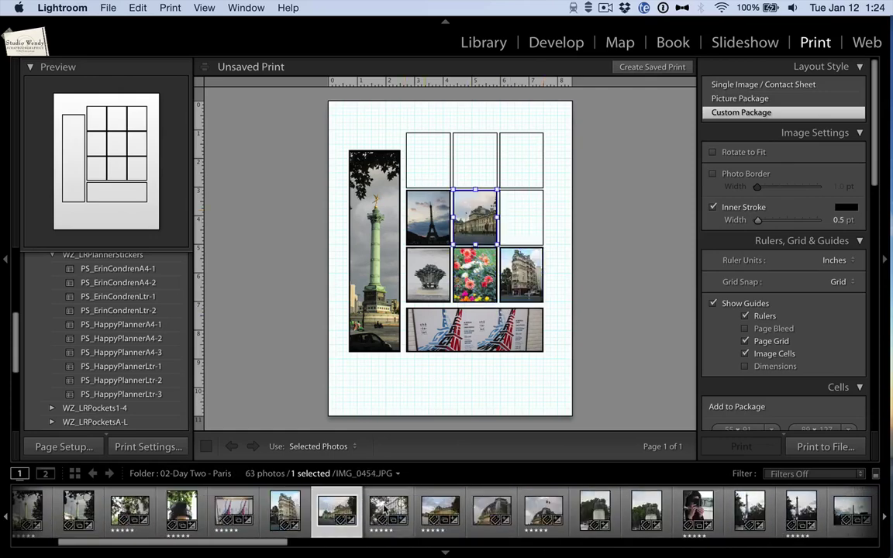
{"action": "left_click_drag", "start_coordinate": [388, 510], "coordinate": [521, 217]}
Fill the grid's top row with the Metro sign photo IMG_0445.JPG, the balconied facade photo and the domed building photo IMG_0457.JPG.
{"action": "left_click_drag", "start_coordinate": [433, 512], "coordinate": [521, 159]}
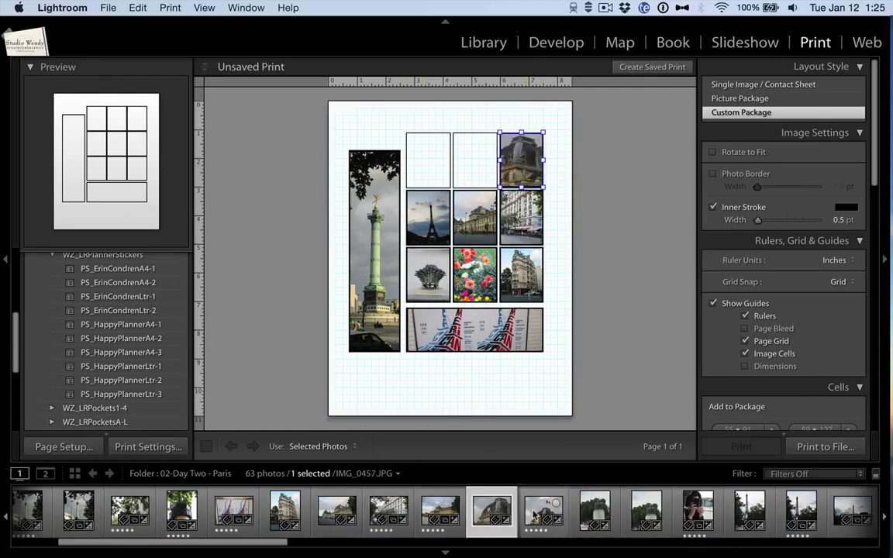
{"action": "left_click_drag", "start_coordinate": [428, 163], "coordinate": [428, 161]}
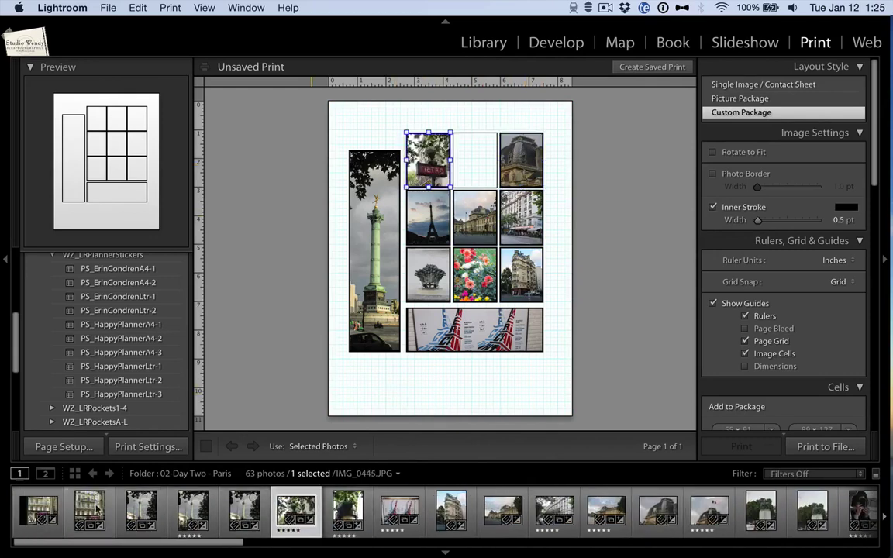
{"action": "left_click_drag", "start_coordinate": [82, 510], "coordinate": [475, 160]}
Replace the poster photo in the wide cell with the Eiffel Tower skyline photo IMG_0463.JPG.
{"action": "scroll", "coordinate": [436, 512], "scroll_direction": "down", "scroll_amount": 3}
{"action": "scroll", "coordinate": [436, 512], "scroll_direction": "down", "scroll_amount": 3}
{"action": "left_click_drag", "start_coordinate": [464, 510], "coordinate": [474, 330]}
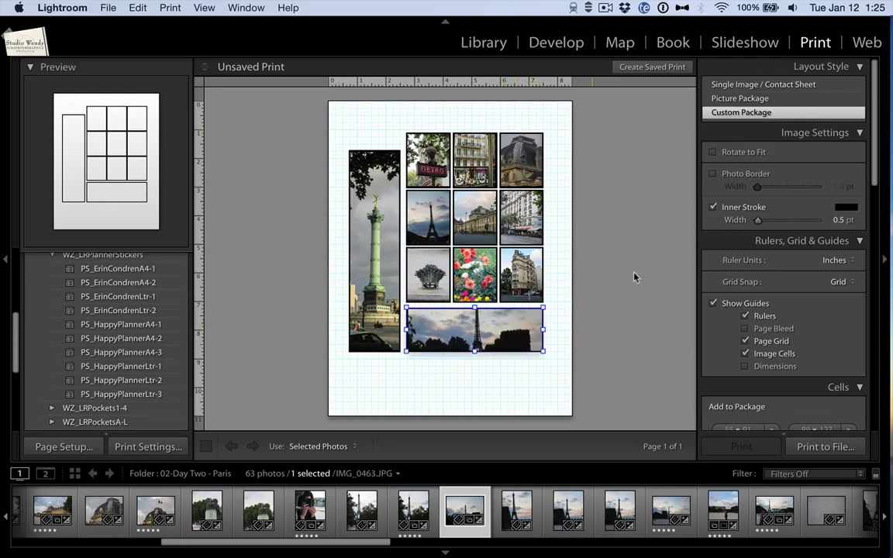
Export the sticker page as a JPEG file named LRParisCard1116 in the TUTORIALS folder.
{"action": "scroll", "coordinate": [779, 385], "scroll_direction": "down", "scroll_amount": 1}
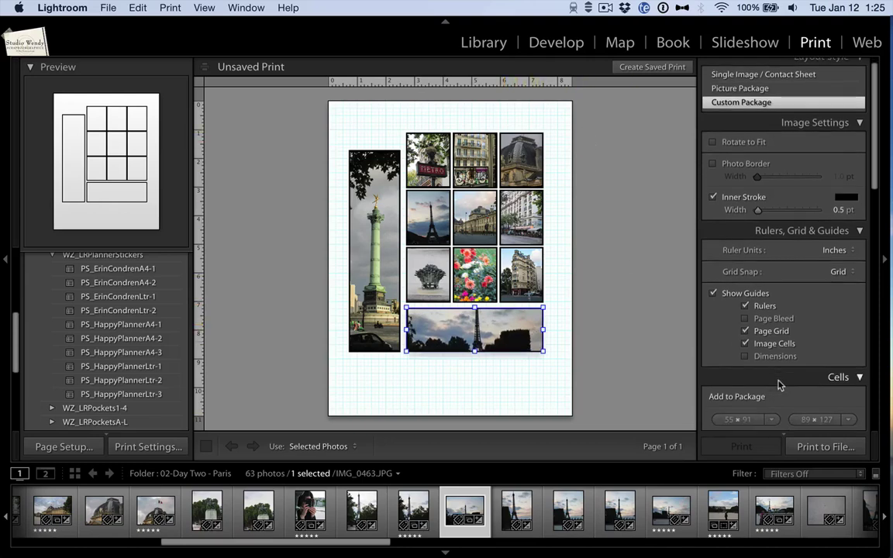
{"action": "scroll", "coordinate": [779, 384], "scroll_direction": "down", "scroll_amount": 3}
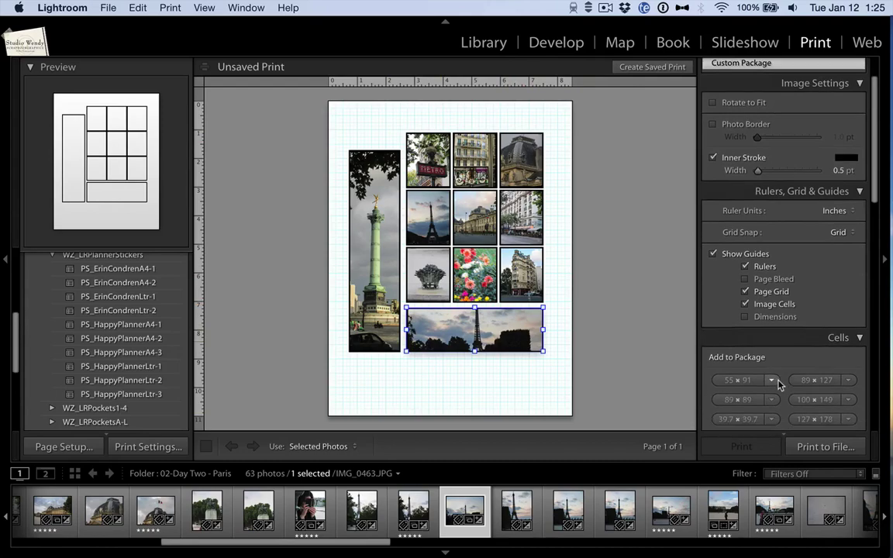
{"action": "left_click", "coordinate": [825, 448]}
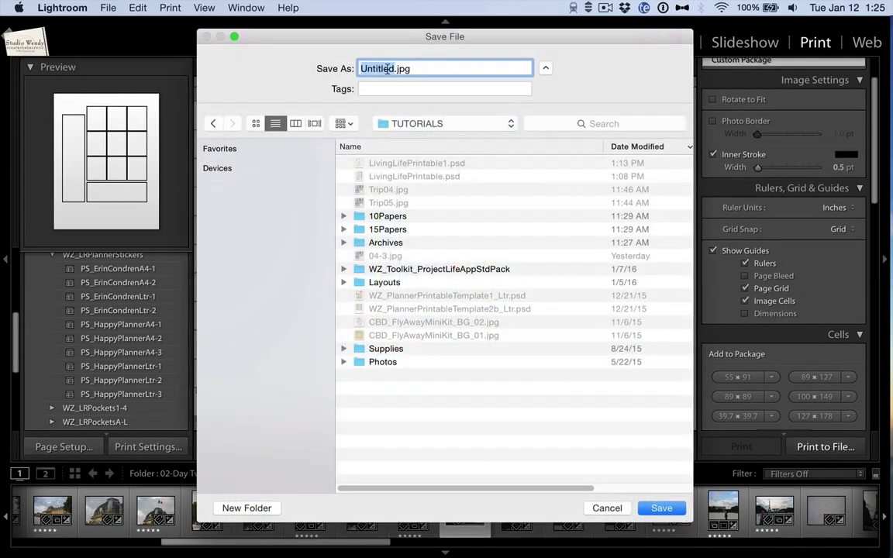
{"action": "type", "text": "LRParisCard1116"}
{"action": "key", "text": "Return"}
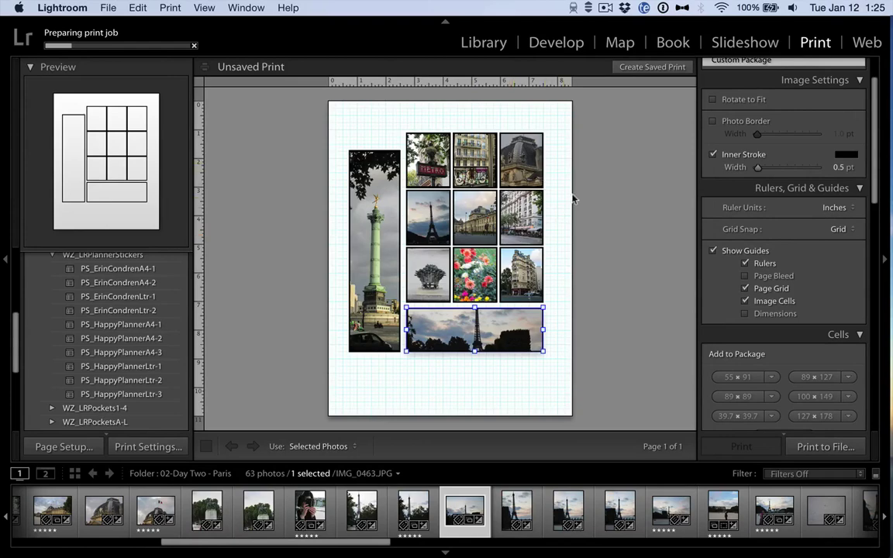
Review the Print Job settings and choose JPEG File as the Print to destination.
{"action": "scroll", "coordinate": [801, 387], "scroll_direction": "down", "scroll_amount": 5}
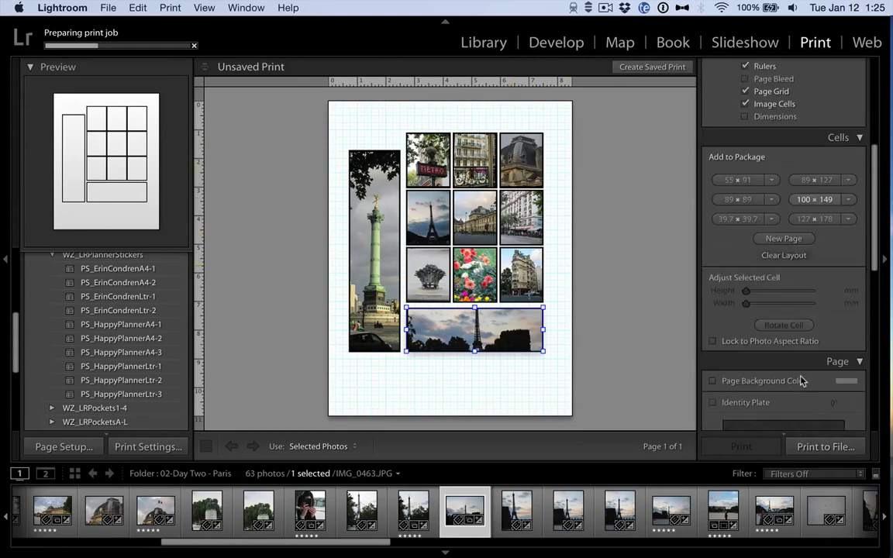
{"action": "scroll", "coordinate": [801, 381], "scroll_direction": "down", "scroll_amount": 10}
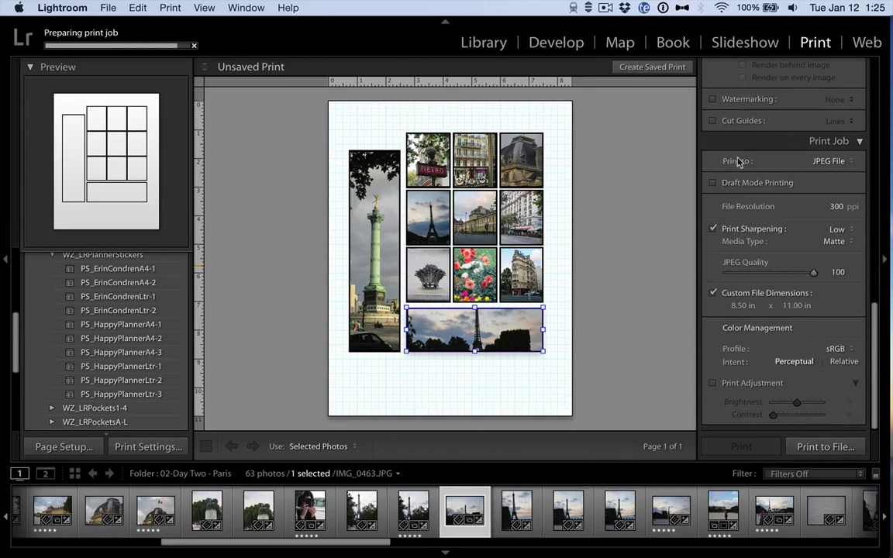
{"action": "left_click", "coordinate": [829, 142]}
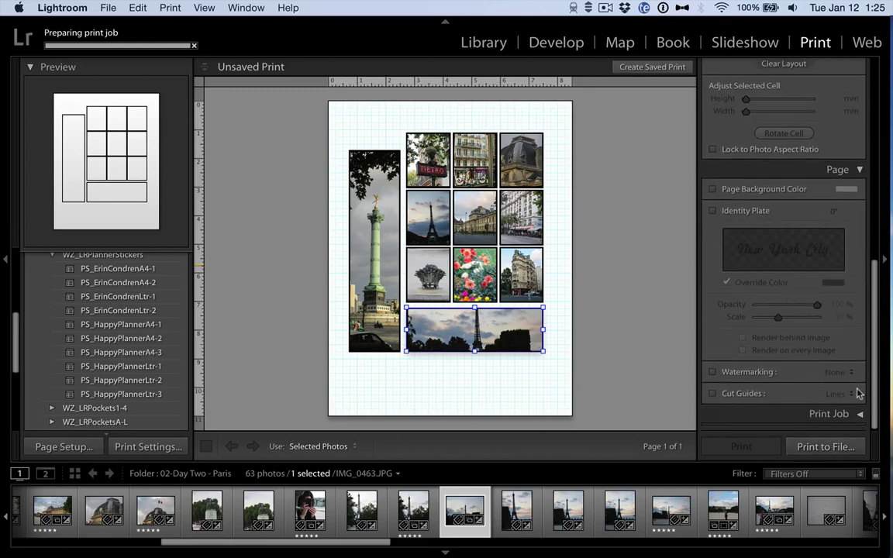
{"action": "left_click", "coordinate": [859, 414]}
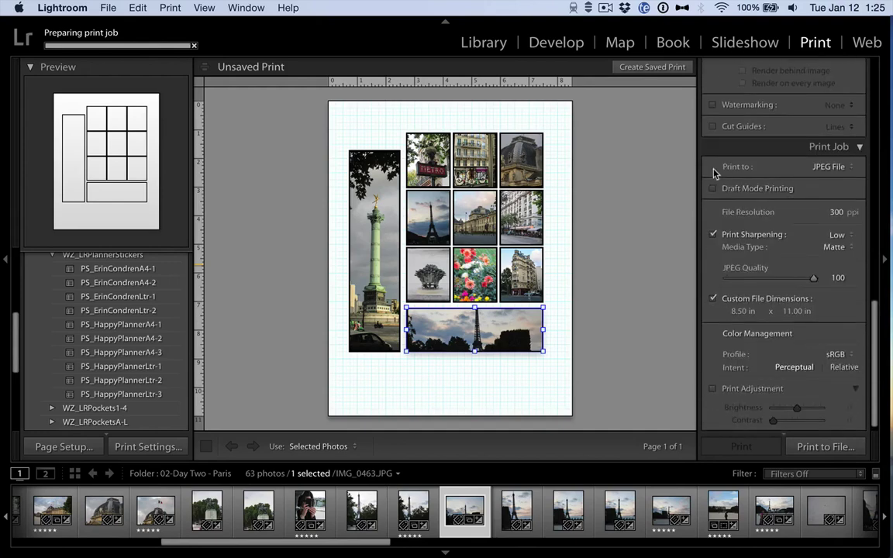
{"action": "left_click", "coordinate": [834, 168]}
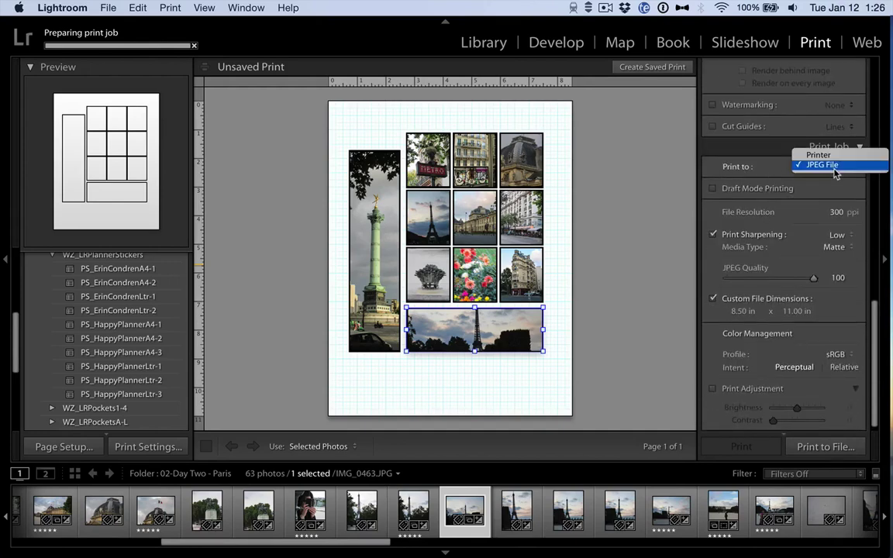
{"action": "left_click", "coordinate": [822, 165]}
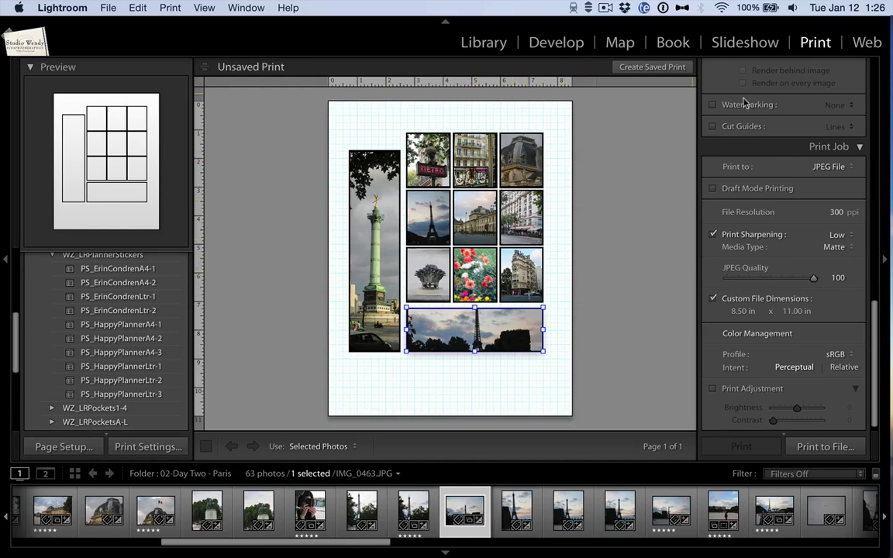
Switch the Inner Stroke off and back on to compare the stickers with and without outlines, and deselect the wide cell.
{"action": "scroll", "coordinate": [767, 130], "scroll_direction": "up", "scroll_amount": 2}
{"action": "scroll", "coordinate": [767, 130], "scroll_direction": "up", "scroll_amount": 10}
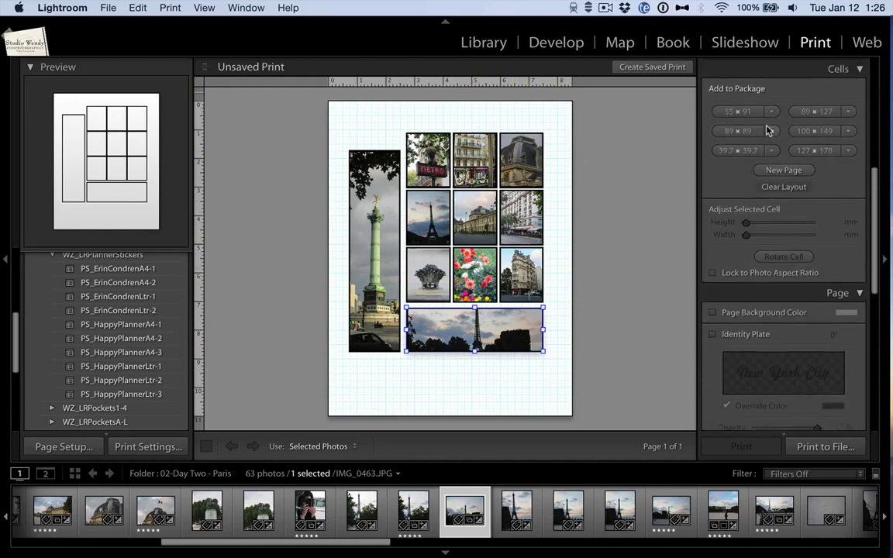
{"action": "scroll", "coordinate": [767, 130], "scroll_direction": "up", "scroll_amount": 6}
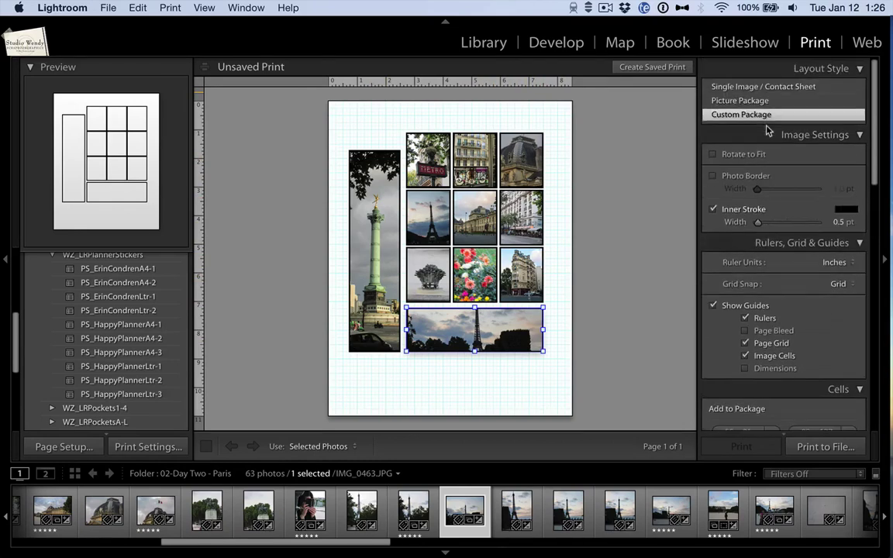
{"action": "left_click", "coordinate": [714, 207]}
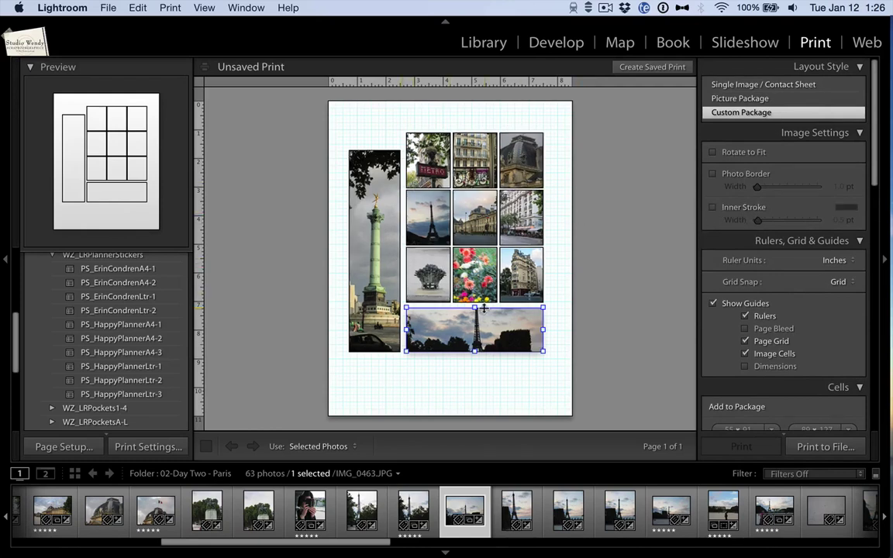
{"action": "left_click", "coordinate": [713, 207]}
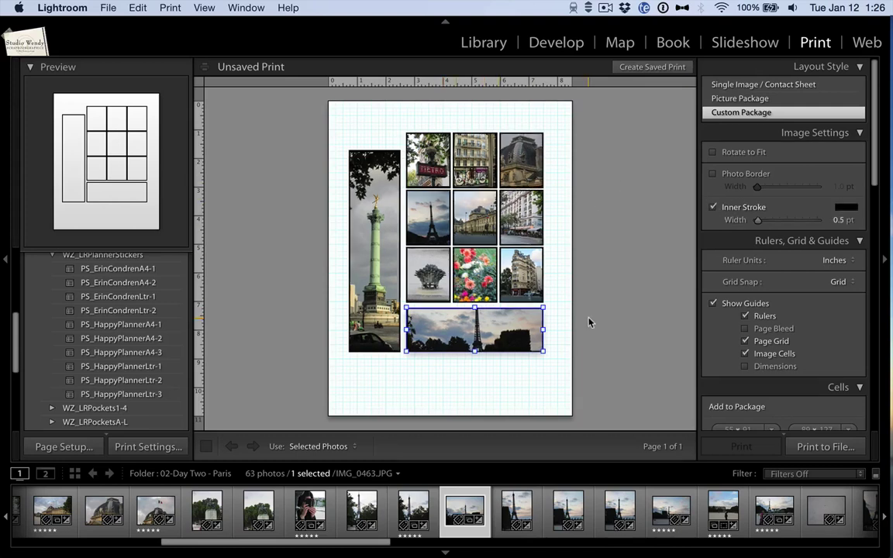
{"action": "left_click", "coordinate": [628, 342]}
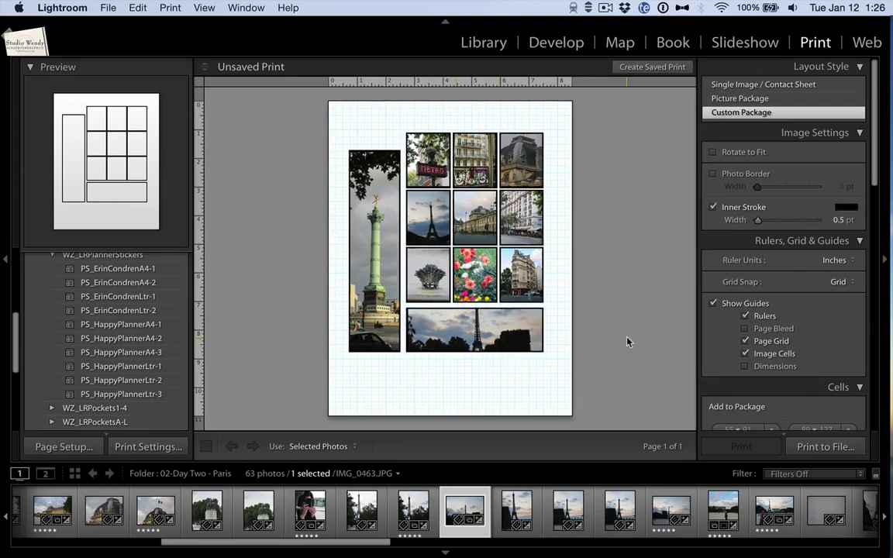